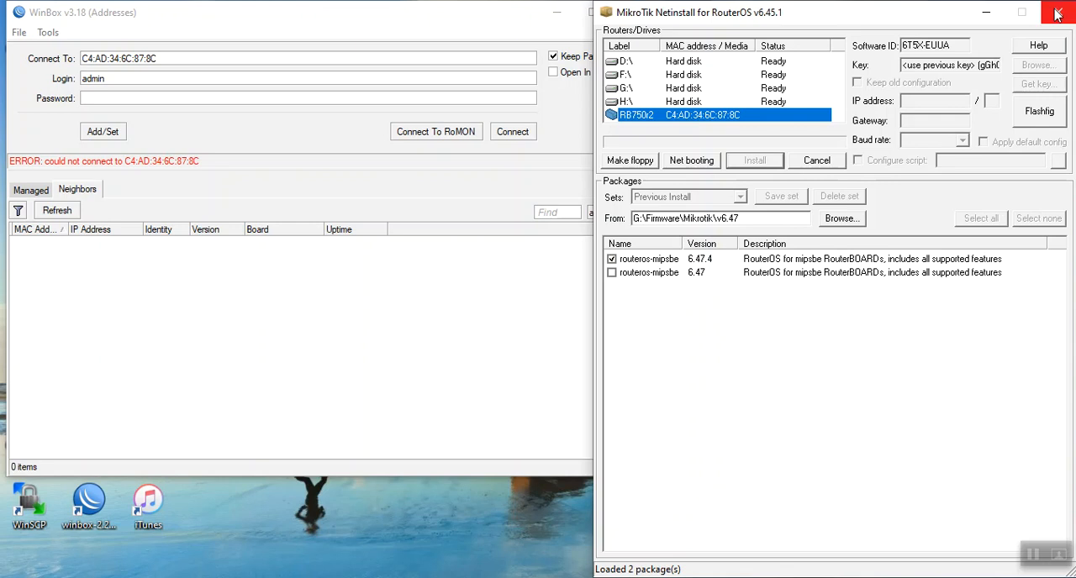
Close the open Netinstall 6.45.1 and run netinstall from the Mikrotik v6.46.5 firmware folder as administrator
{"action": "left_click", "coordinate": [1057, 12]}
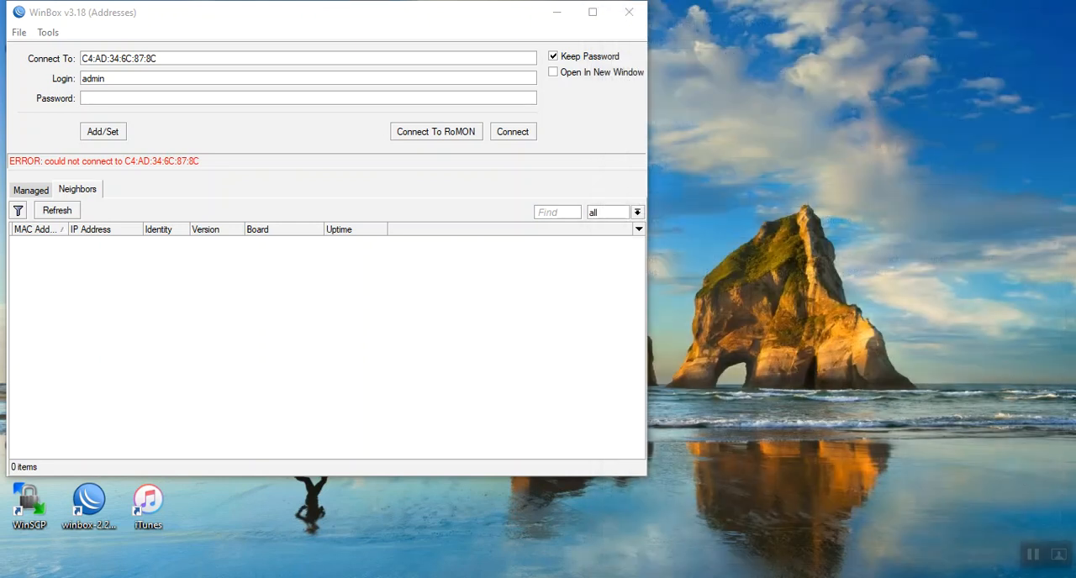
{"action": "mouse_move", "coordinate": [168, 577]}
{"action": "left_click", "coordinate": [139, 551]}
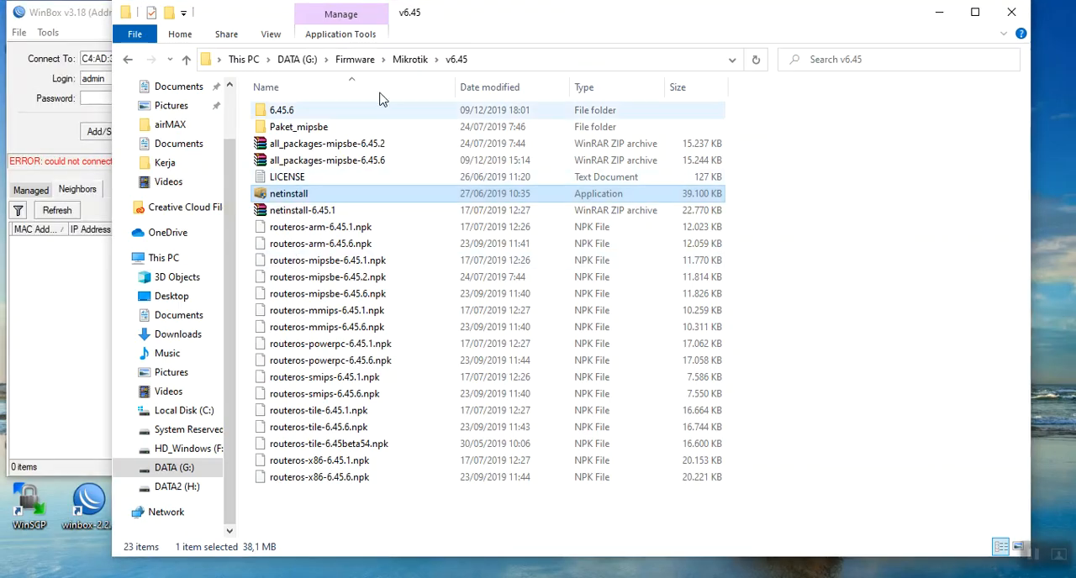
{"action": "left_click", "coordinate": [410, 59]}
{"action": "scroll", "coordinate": [404, 353], "scroll_direction": "down", "scroll_amount": 4}
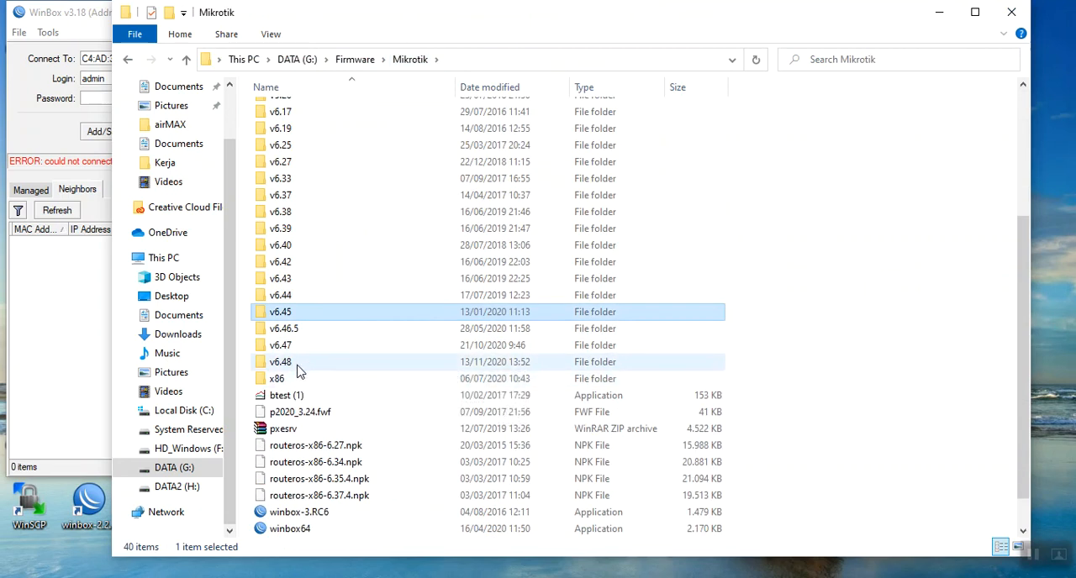
{"action": "double_click", "coordinate": [300, 331]}
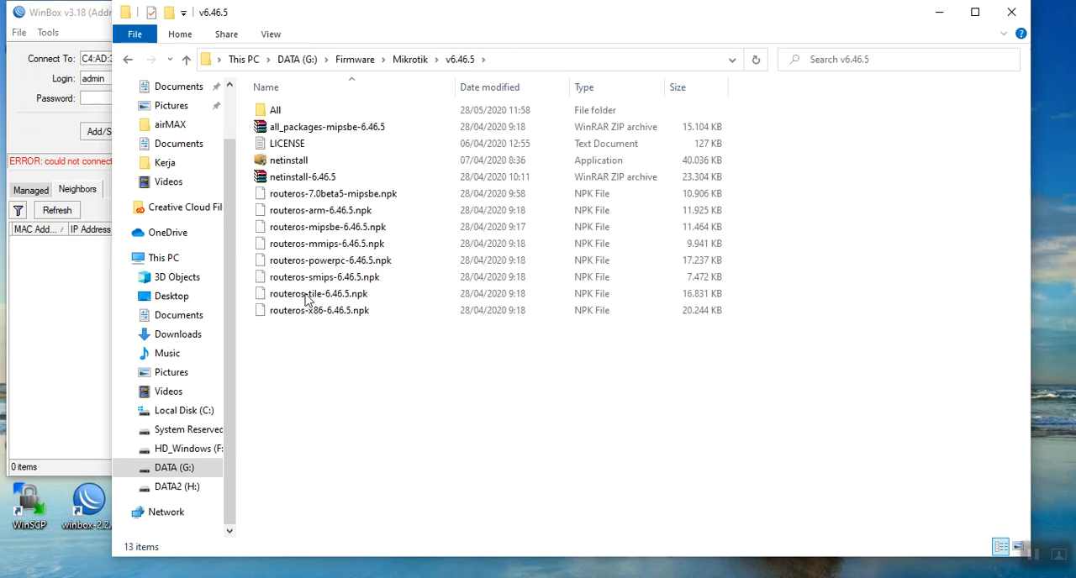
{"action": "left_click", "coordinate": [301, 162]}
{"action": "right_click", "coordinate": [302, 164]}
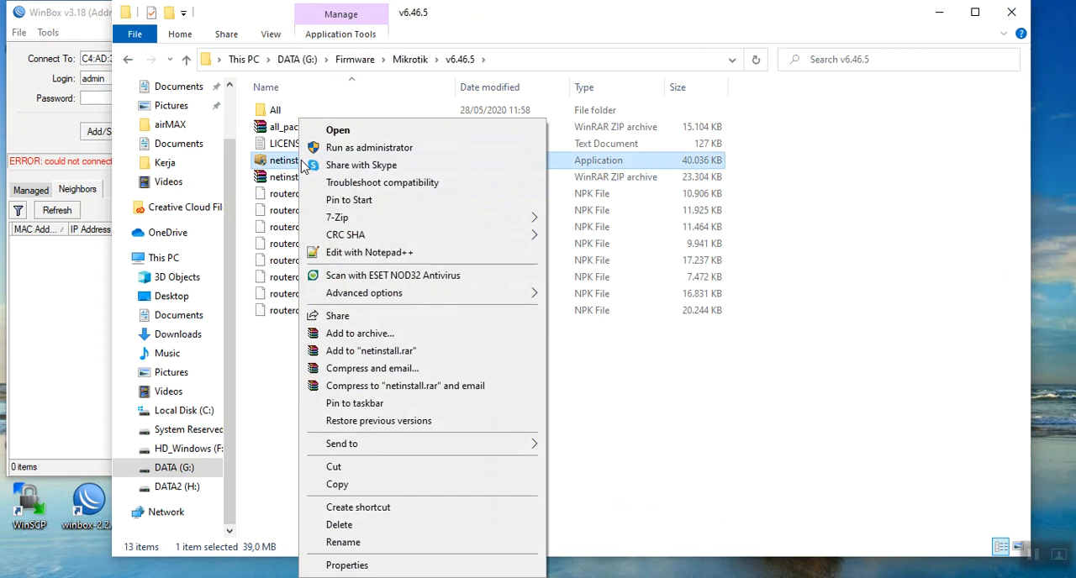
{"action": "left_click", "coordinate": [353, 147]}
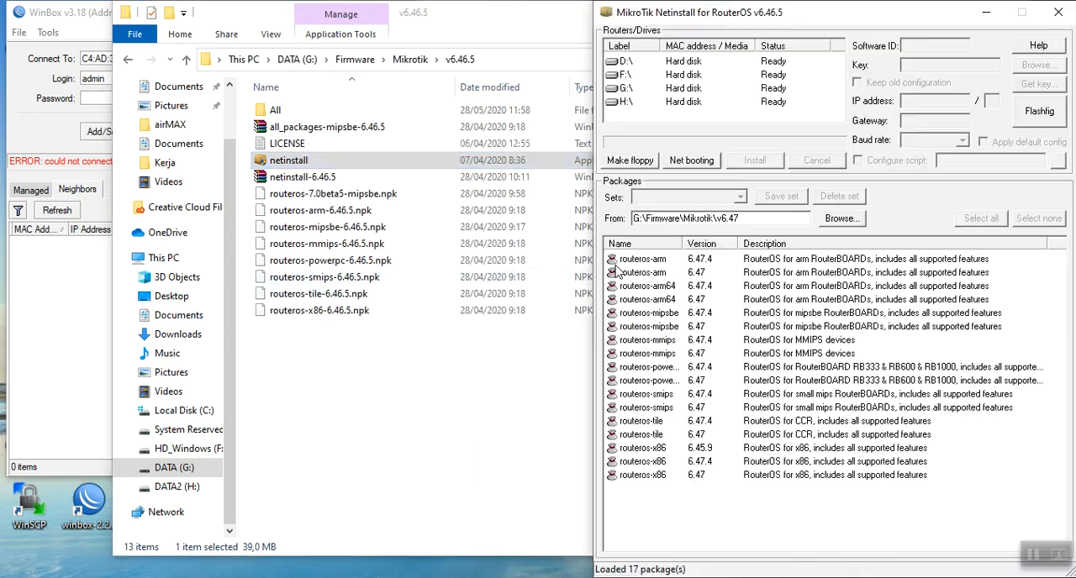
Try to set the Netinstall package directory to the v6.48 folder without a router selected
{"action": "left_click", "coordinate": [842, 217]}
{"action": "left_click", "coordinate": [530, 368]}
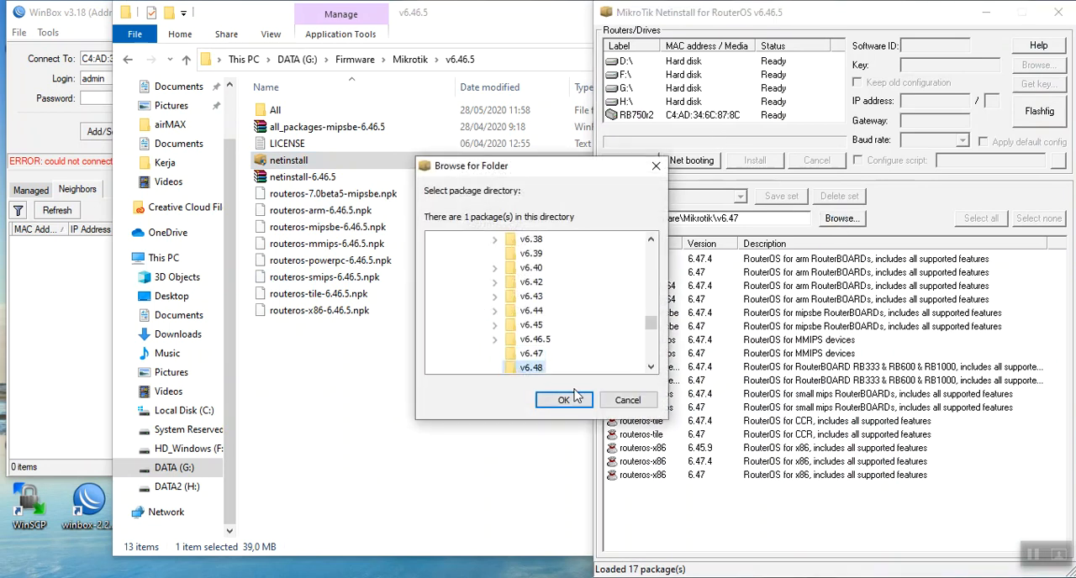
{"action": "left_click", "coordinate": [563, 400]}
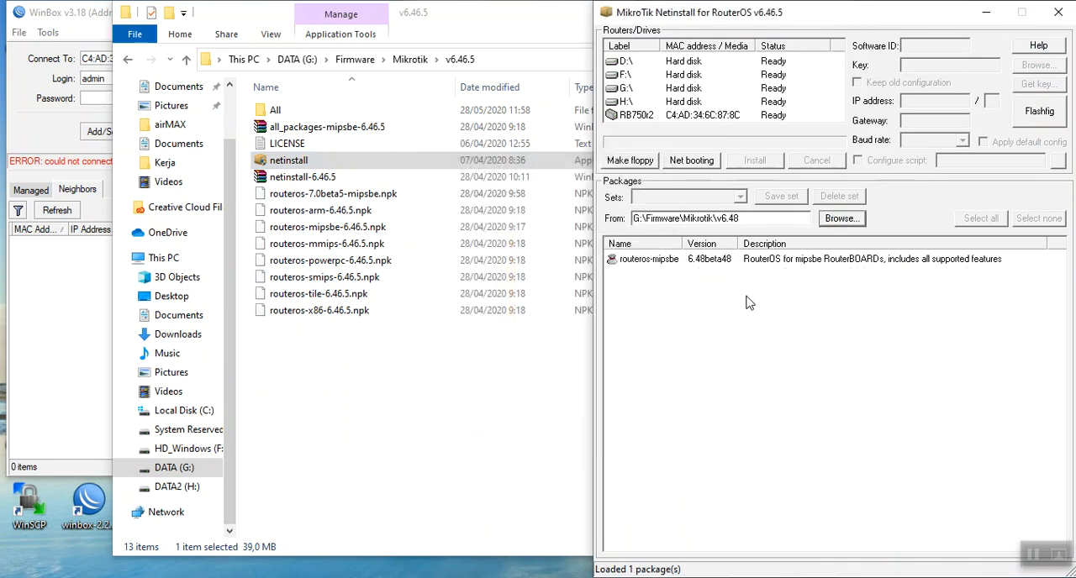
Select the RB750r2 device and set its package directory to G:\Firmware\Mikrotik\v6.48
{"action": "left_click", "coordinate": [676, 116]}
{"action": "left_click", "coordinate": [841, 218]}
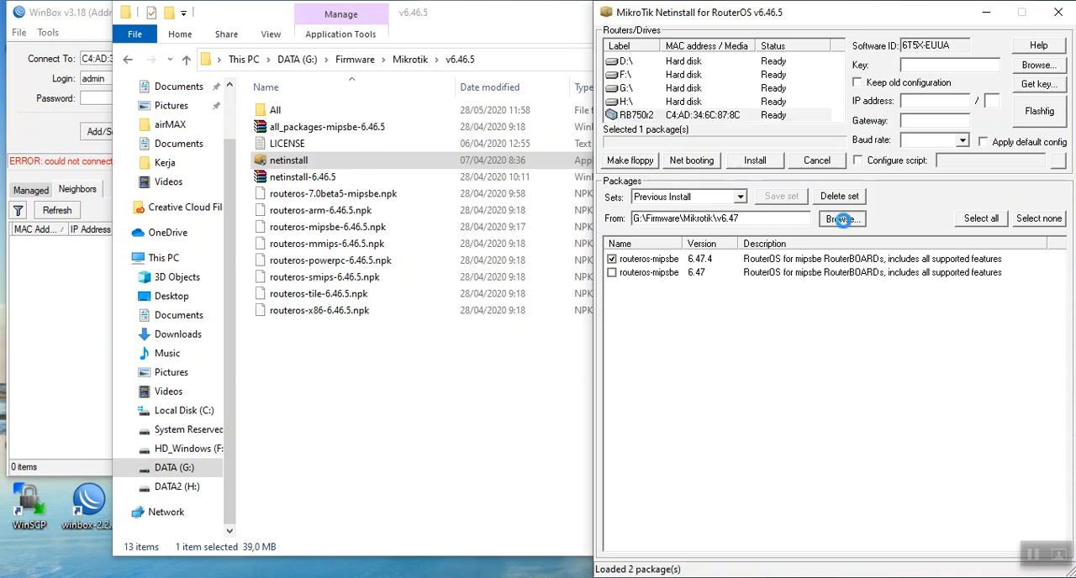
{"action": "left_click", "coordinate": [532, 367]}
{"action": "left_click", "coordinate": [565, 400]}
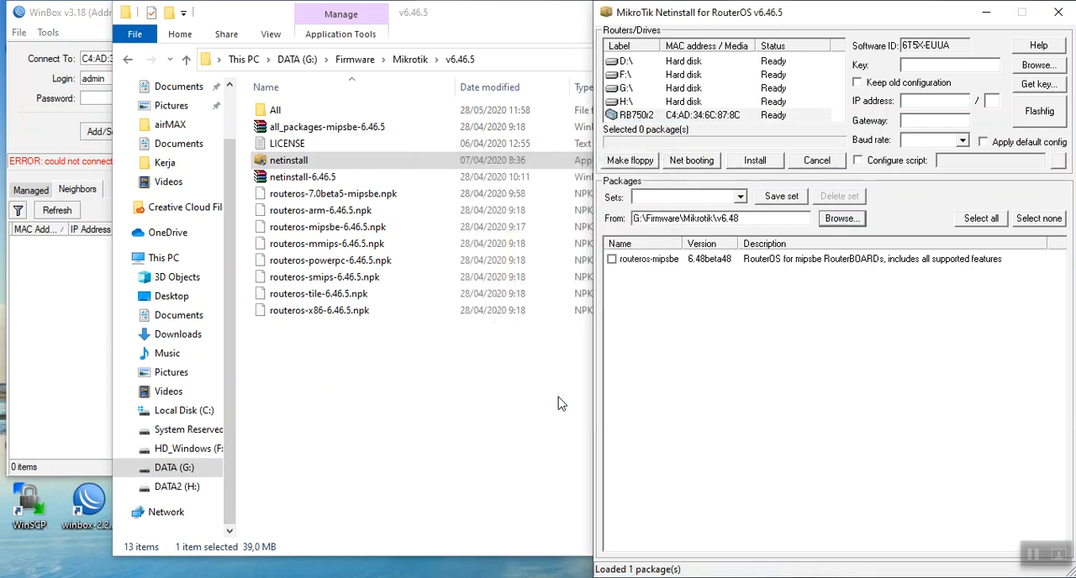
Install the routeros-mipsbe 6.48beta48 package on the RB750r2 and reboot the device from Netinstall
{"action": "left_click", "coordinate": [679, 120]}
{"action": "left_click", "coordinate": [612, 259]}
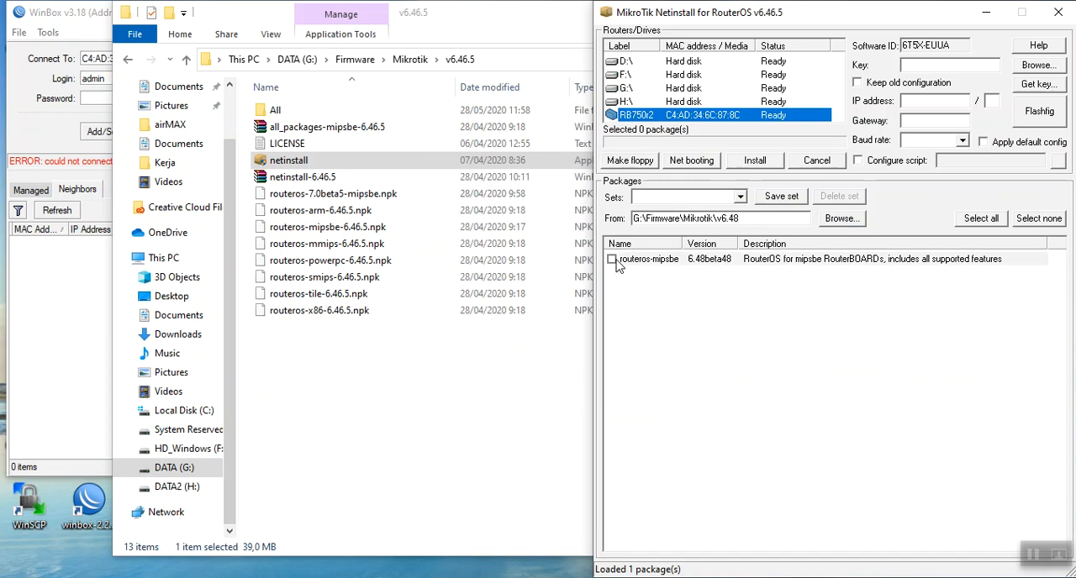
{"action": "left_click", "coordinate": [759, 160]}
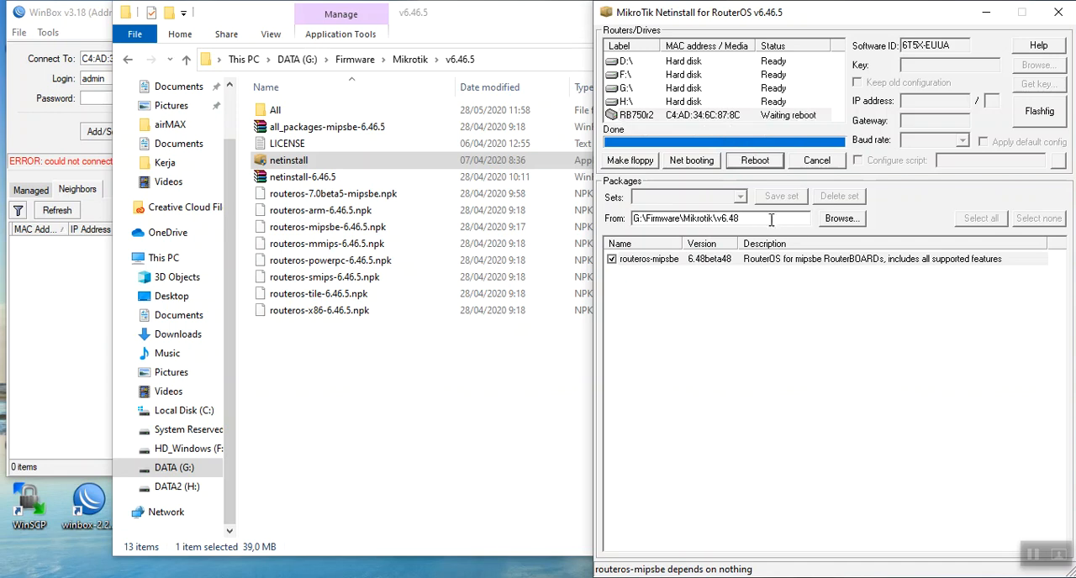
{"action": "left_click", "coordinate": [754, 160]}
Switch to WinBox, refresh the neighbor list and connect to the RB750r2 as admin
{"action": "left_click", "coordinate": [43, 135]}
{"action": "left_click", "coordinate": [58, 210]}
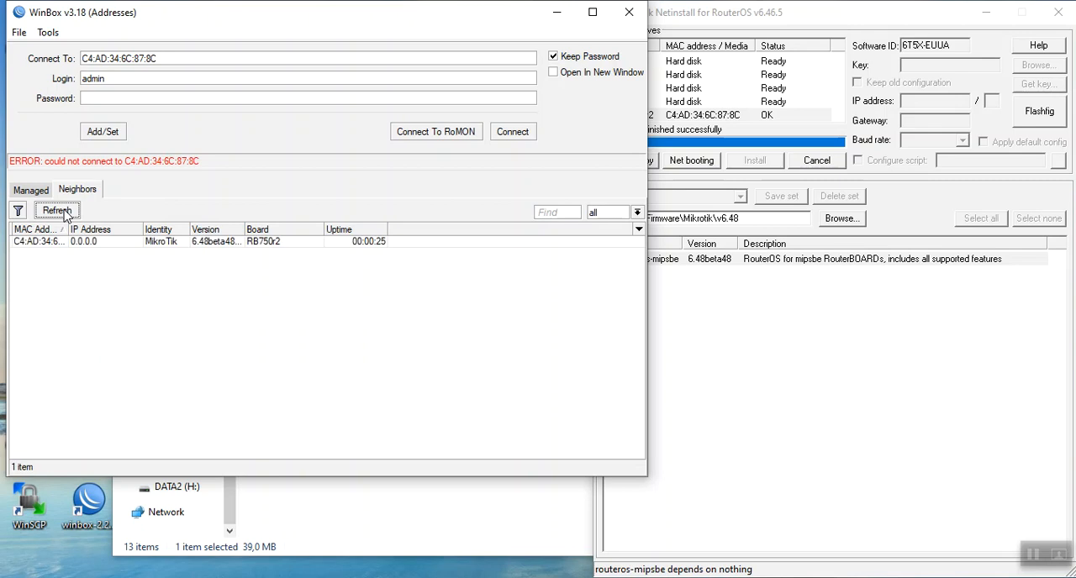
{"action": "left_click", "coordinate": [38, 242]}
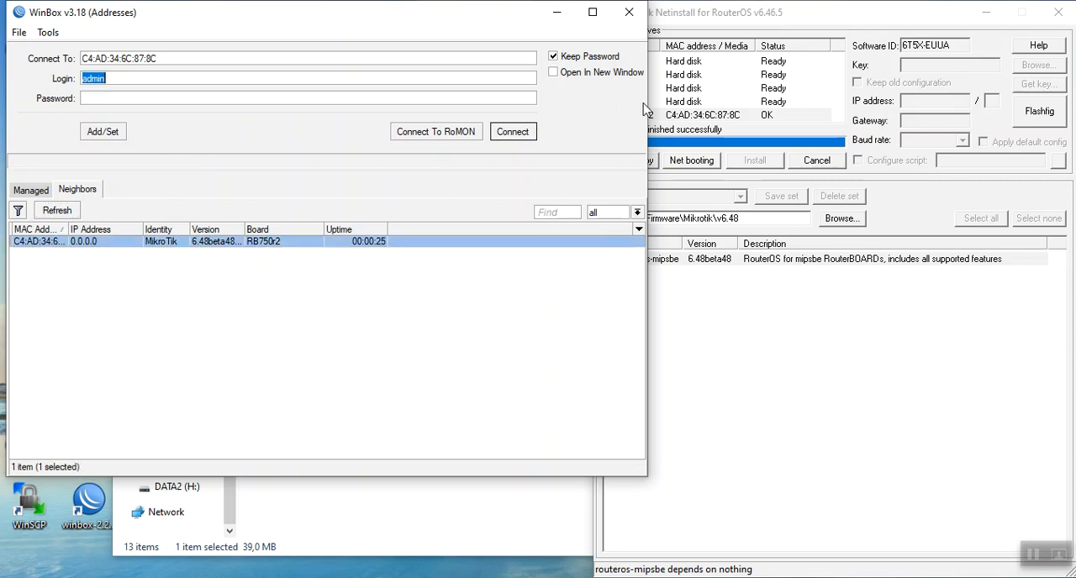
{"action": "left_click", "coordinate": [513, 131]}
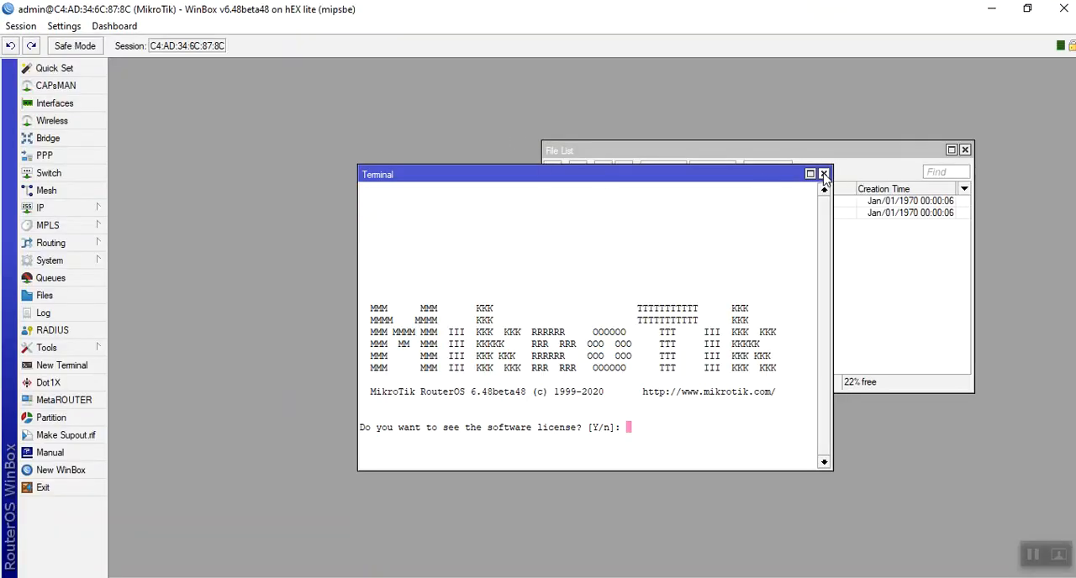
Dismiss the terminal with the license question and view the router's system resources
{"action": "left_click", "coordinate": [824, 174]}
{"action": "left_click", "coordinate": [67, 261]}
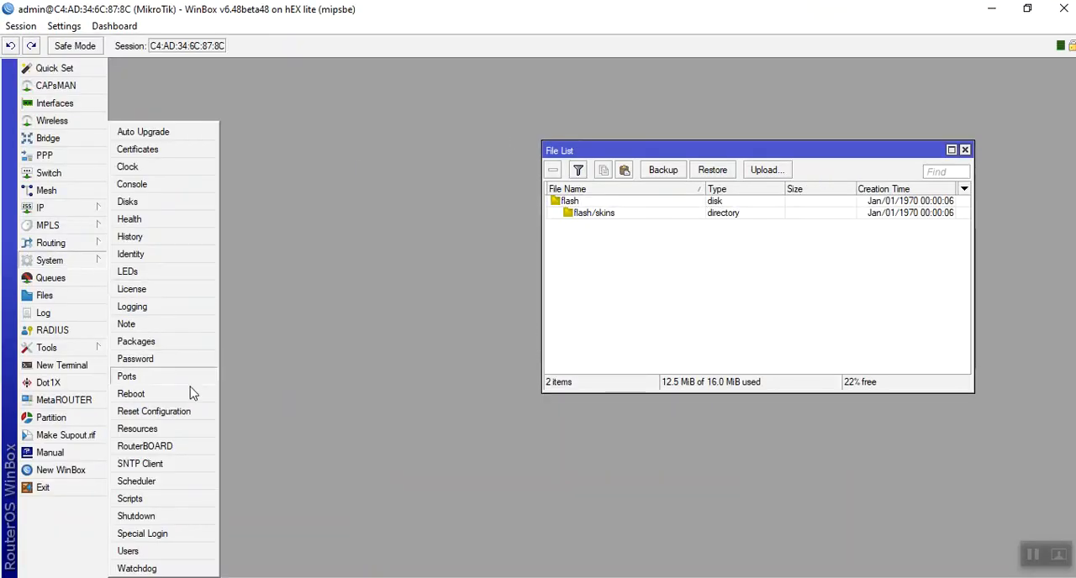
{"action": "left_click", "coordinate": [178, 432]}
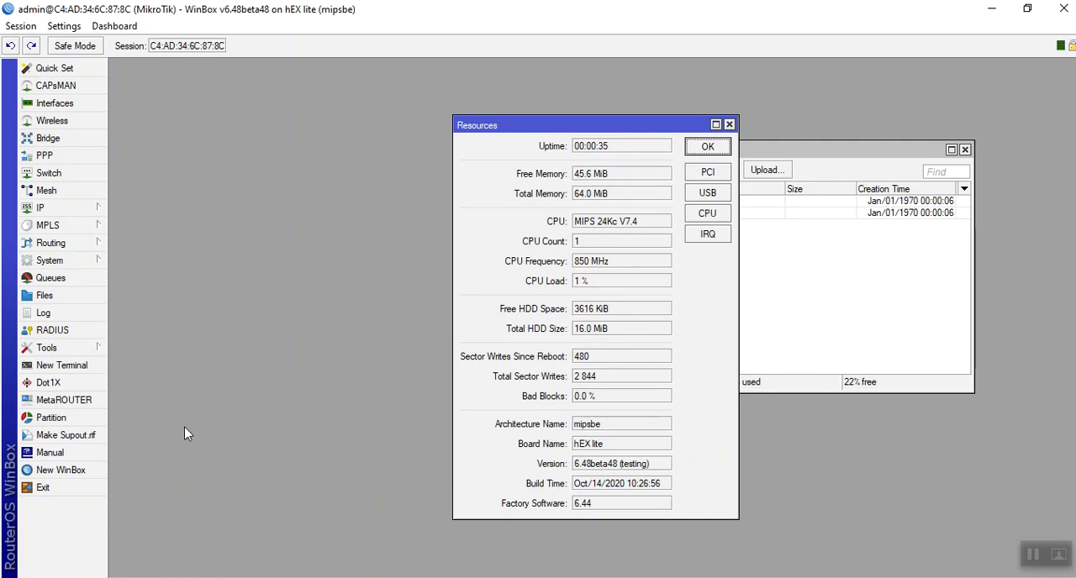
Upgrade the RouterBOARD firmware to 6.48beta48 and accept the upgrade confirmation
{"action": "left_click", "coordinate": [69, 262]}
{"action": "left_click", "coordinate": [153, 445]}
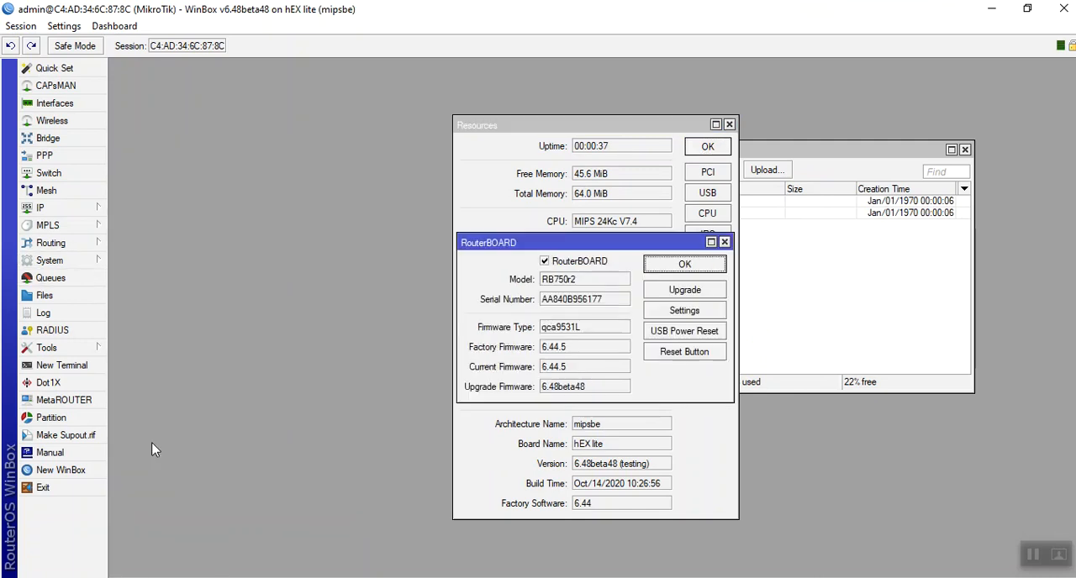
{"action": "left_click", "coordinate": [694, 295]}
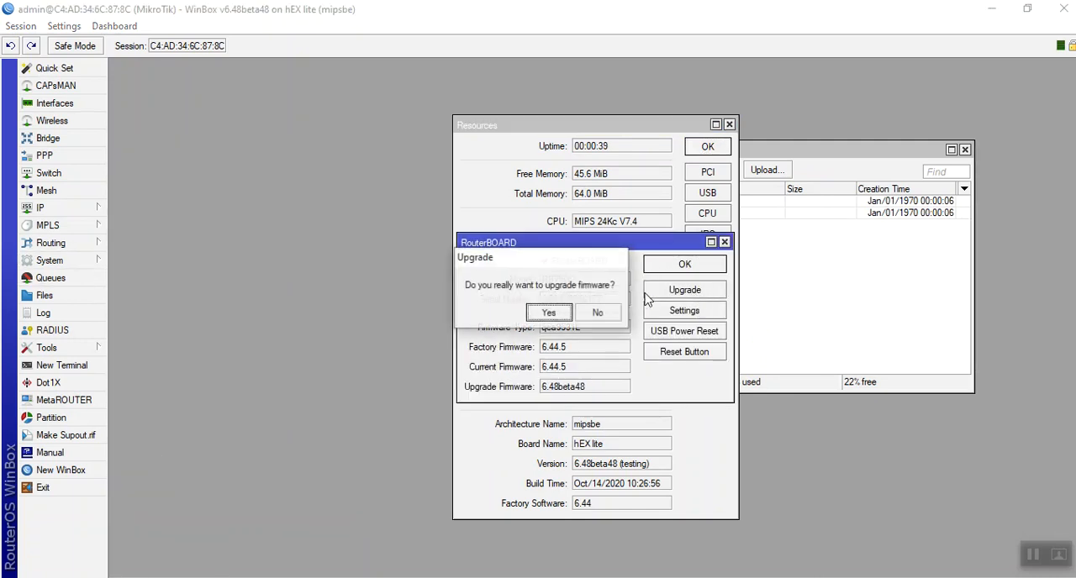
{"action": "left_click", "coordinate": [554, 312]}
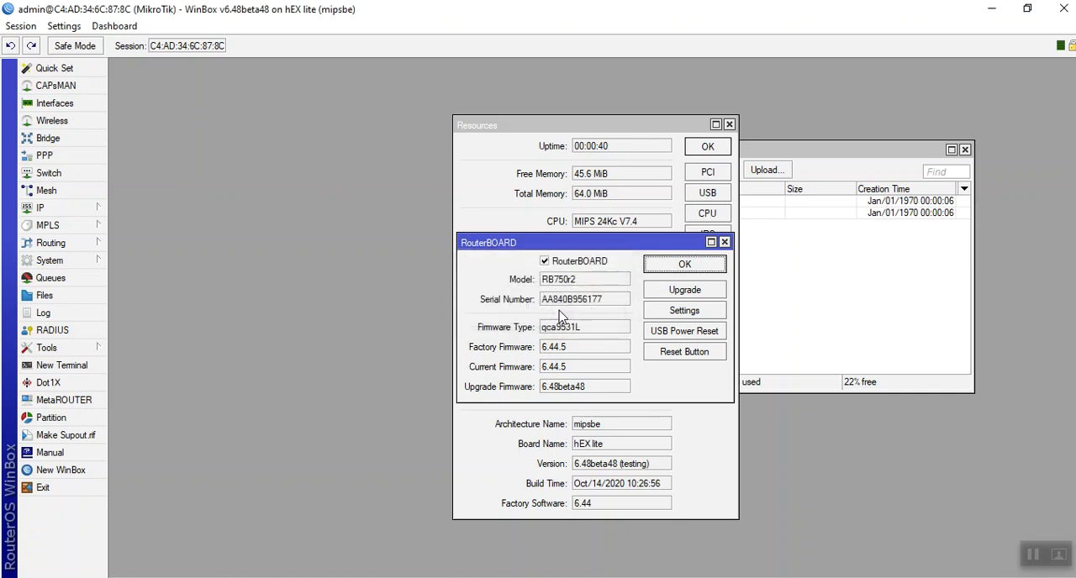
Reboot the router to apply the firmware upgrade
{"action": "left_click", "coordinate": [63, 261]}
{"action": "left_click", "coordinate": [130, 395]}
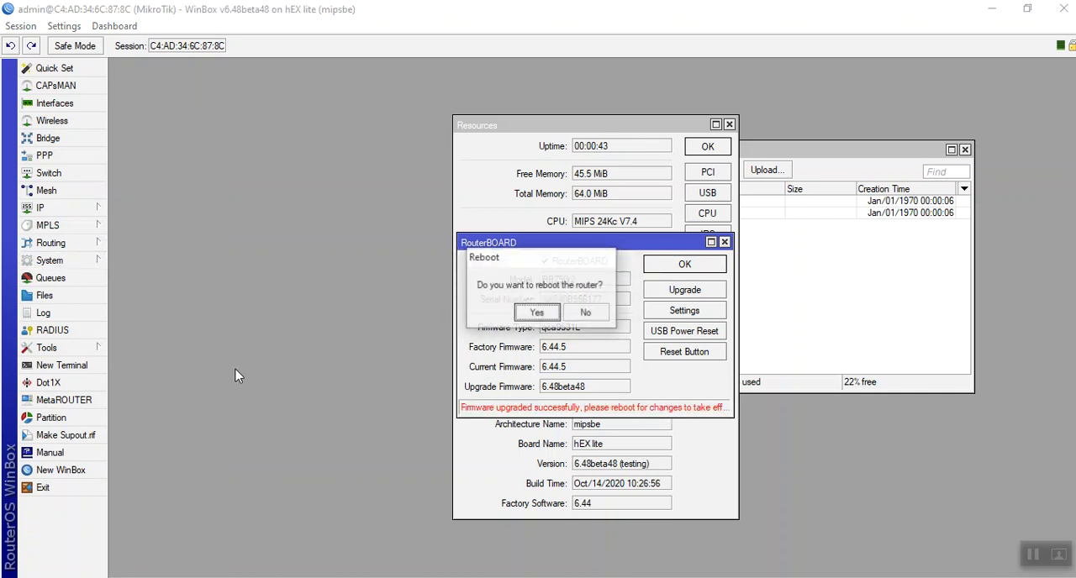
{"action": "left_click", "coordinate": [549, 316]}
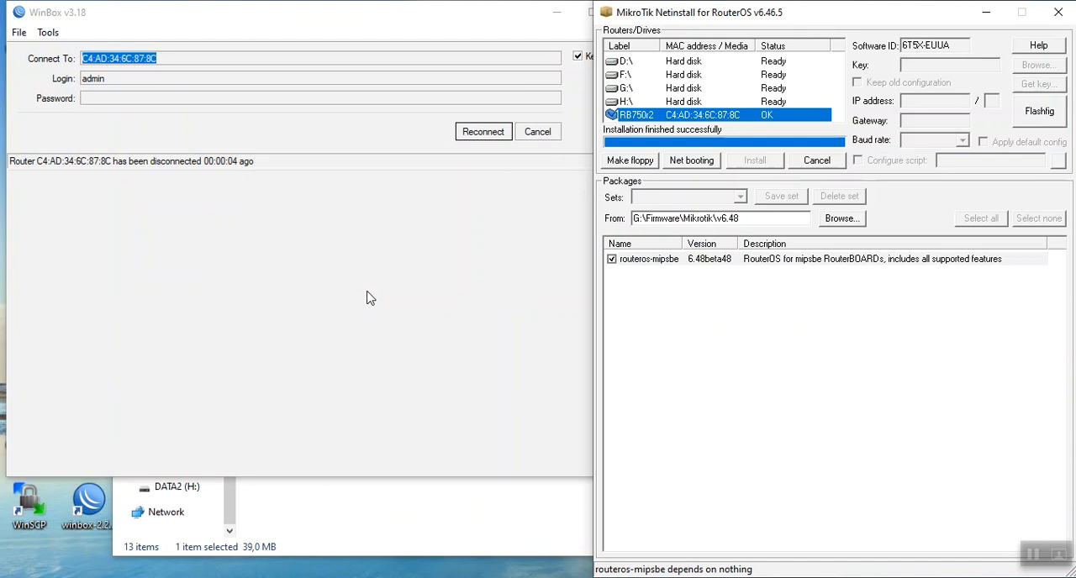
Cancel the automatic reconnect, connect to the RB750r2 from the refreshed neighbor list, and check the current and upgrade firmware versions
{"action": "left_click", "coordinate": [542, 131]}
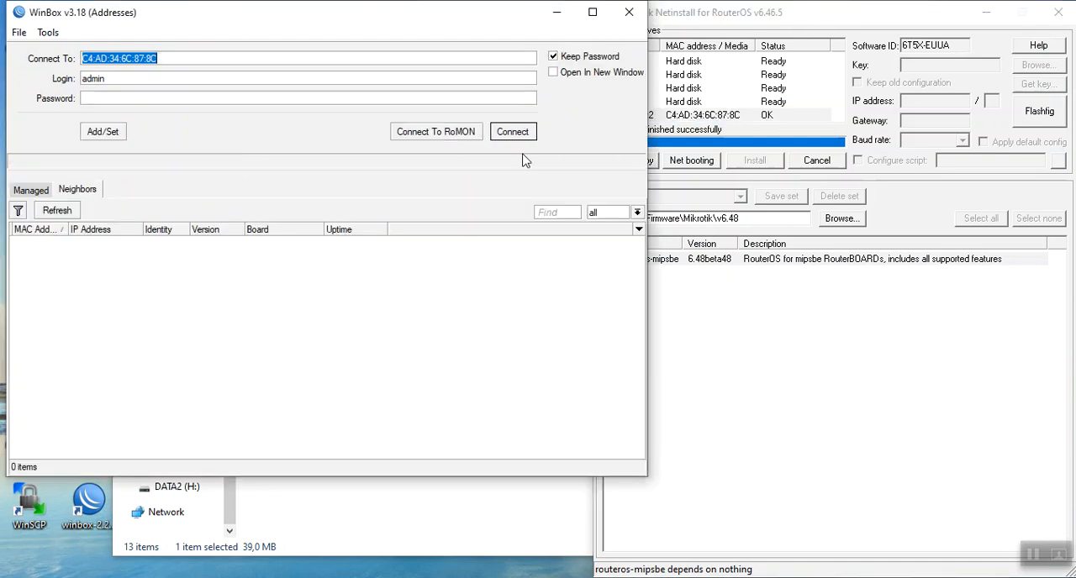
{"action": "left_click", "coordinate": [56, 211]}
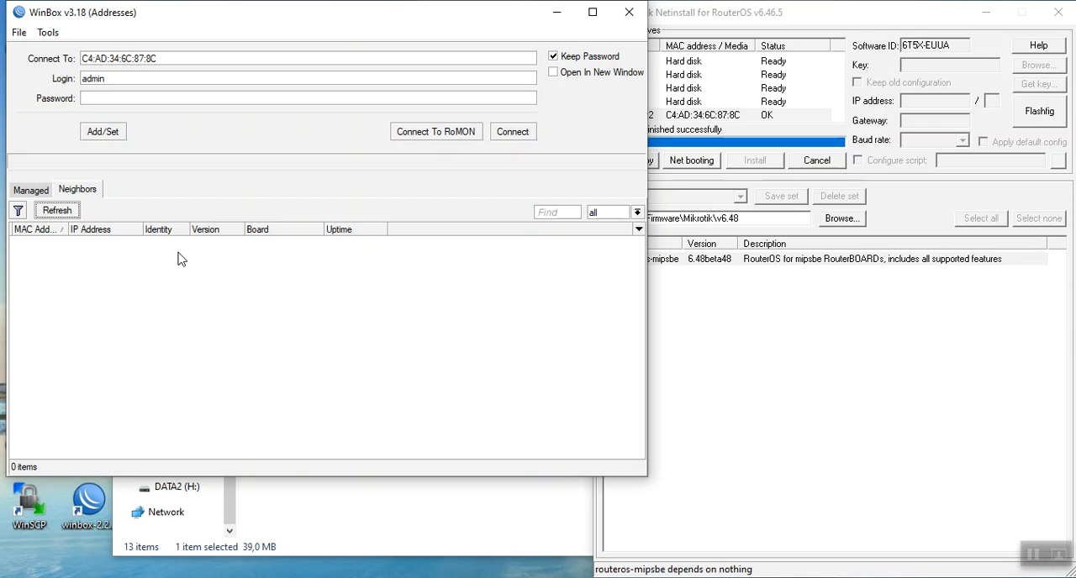
{"action": "left_click", "coordinate": [51, 212]}
{"action": "left_click", "coordinate": [52, 211]}
{"action": "left_click", "coordinate": [52, 214]}
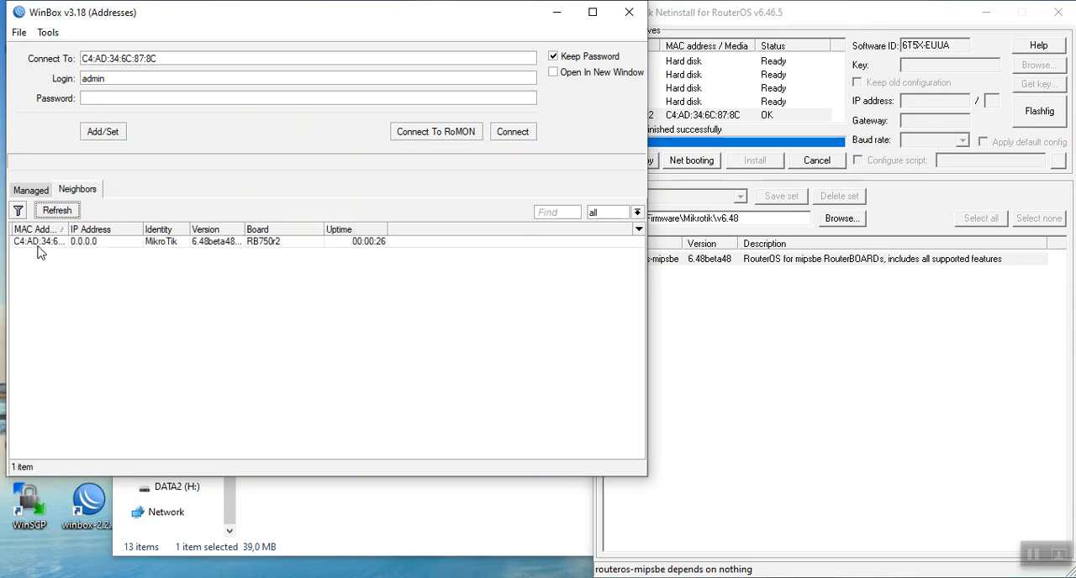
{"action": "left_click", "coordinate": [39, 244]}
{"action": "left_click", "coordinate": [524, 137]}
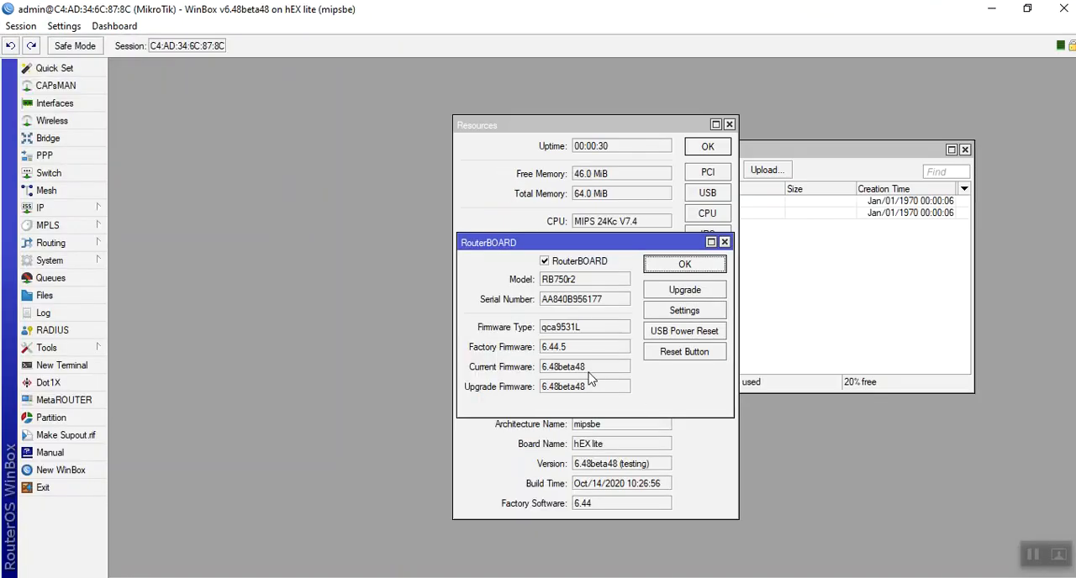
{"action": "left_click_drag", "start_coordinate": [591, 368], "coordinate": [545, 393]}
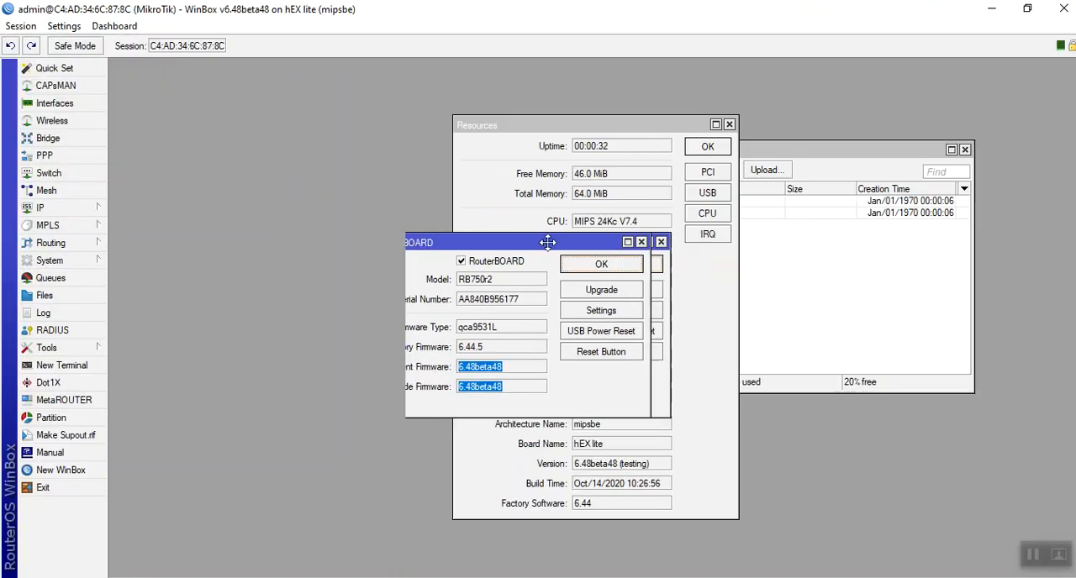